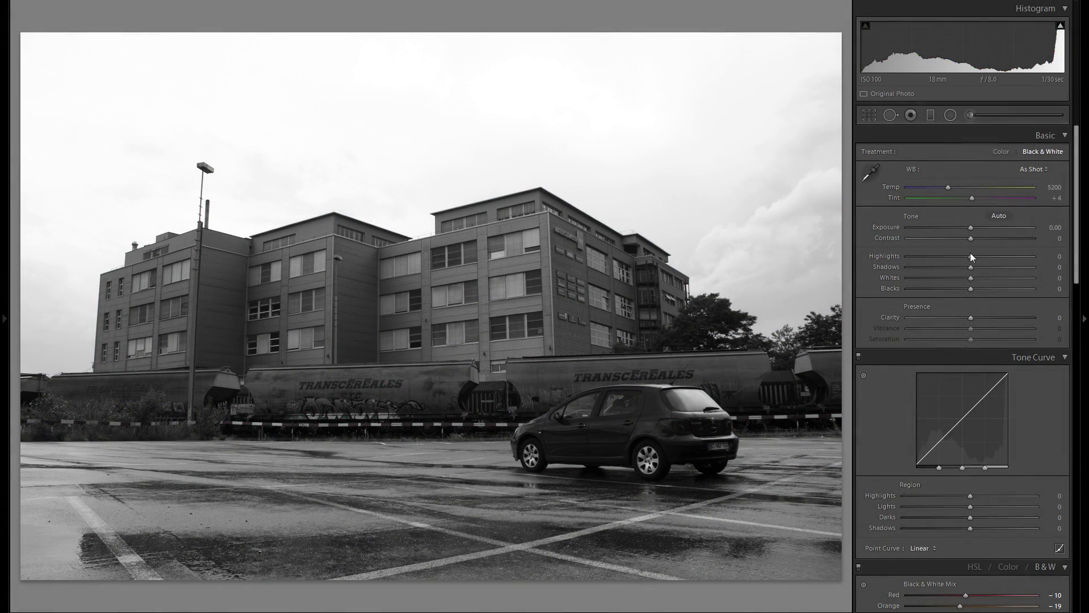
Set Highlights to −100, Shadows to about +70 and Blacks to −97, and begin lowering Contrast.
left_click_drag(971, 257, 794, 267)
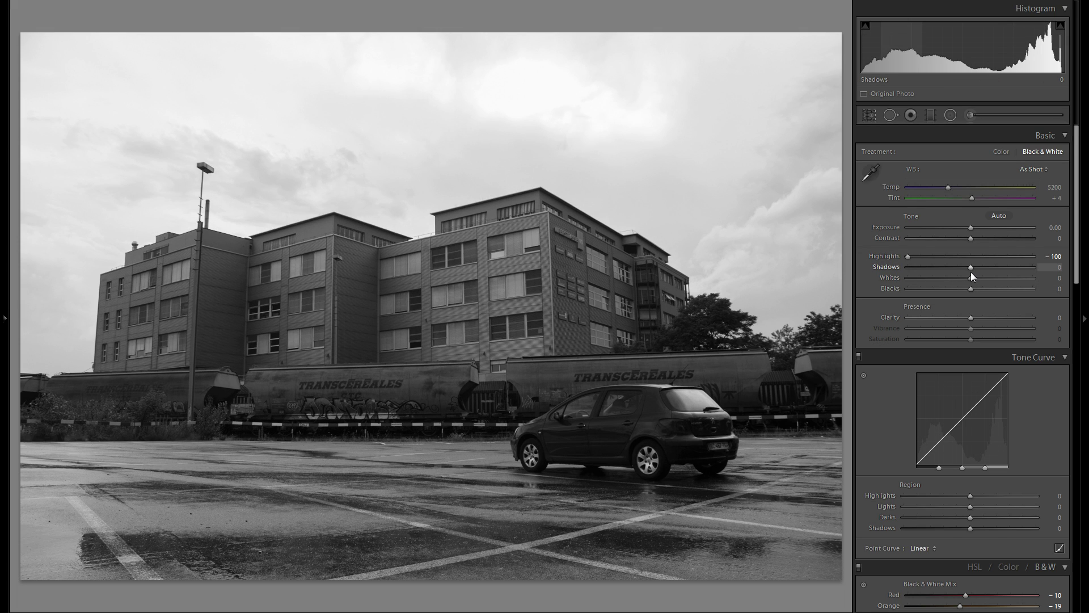
left_click_drag(971, 268, 1016, 268)
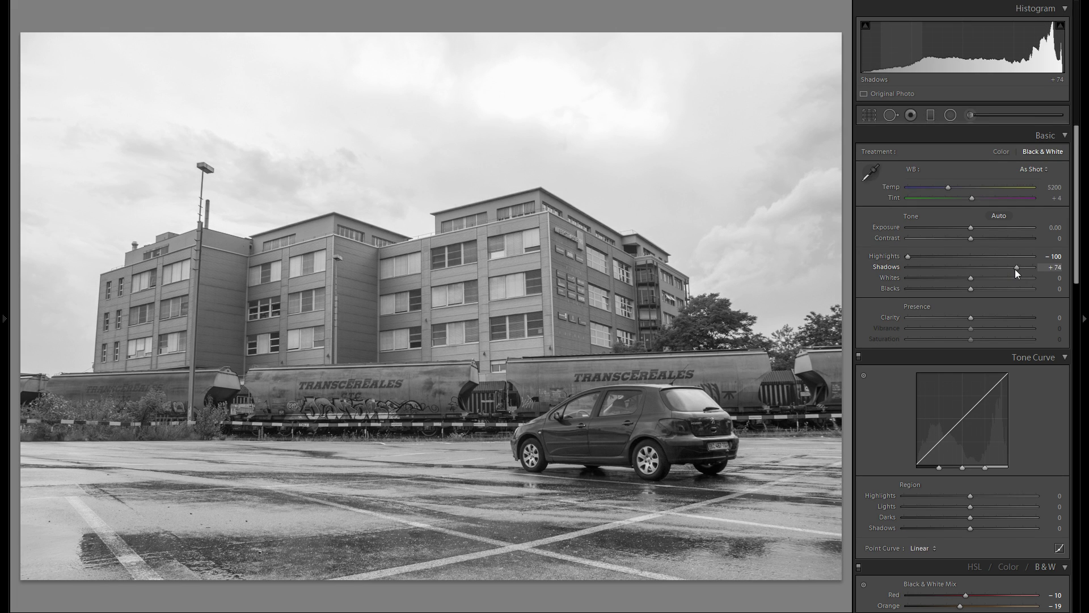
left_click_drag(1015, 271, 909, 290)
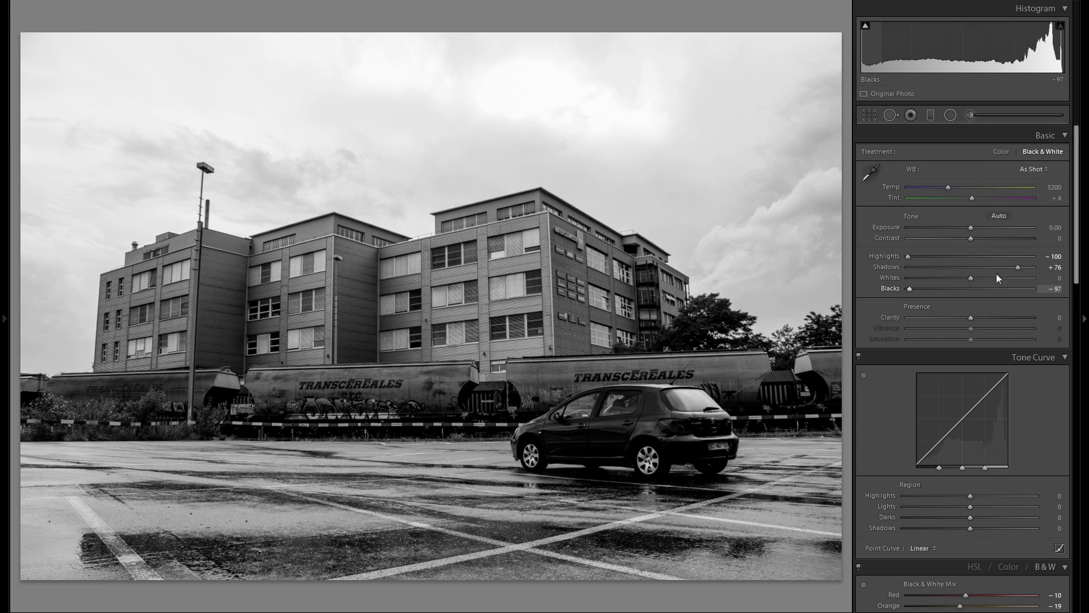
double_click(886, 266)
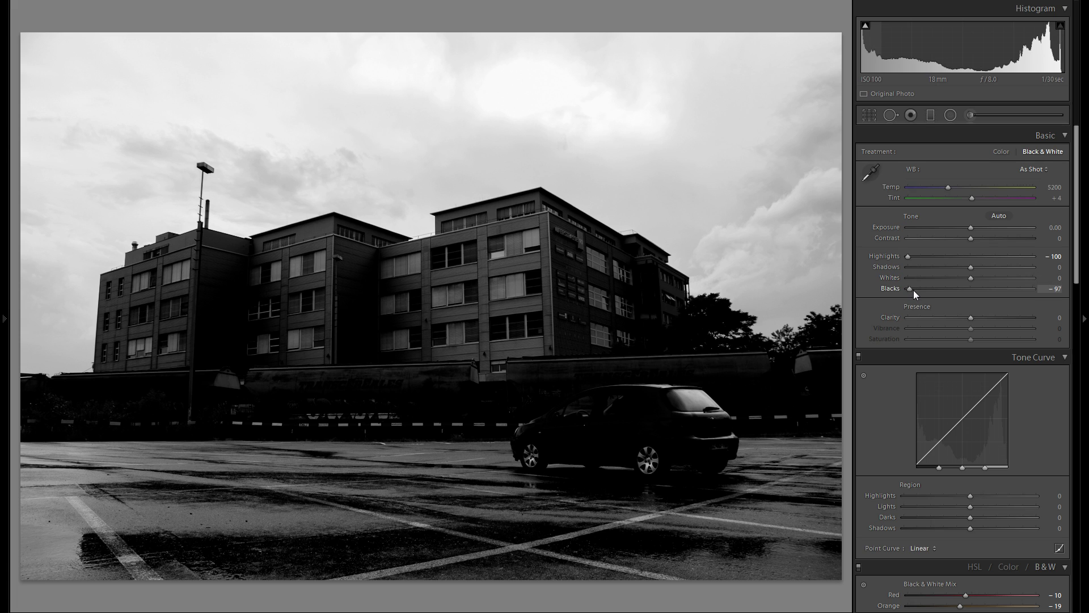
left_click_drag(972, 267, 1015, 268)
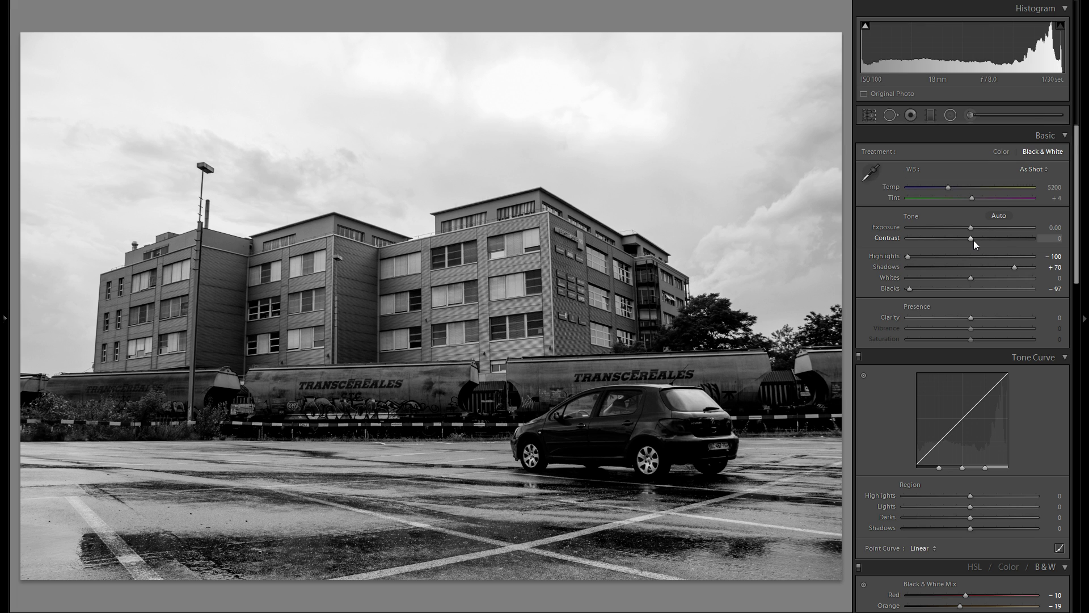
left_click_drag(974, 240, 959, 239)
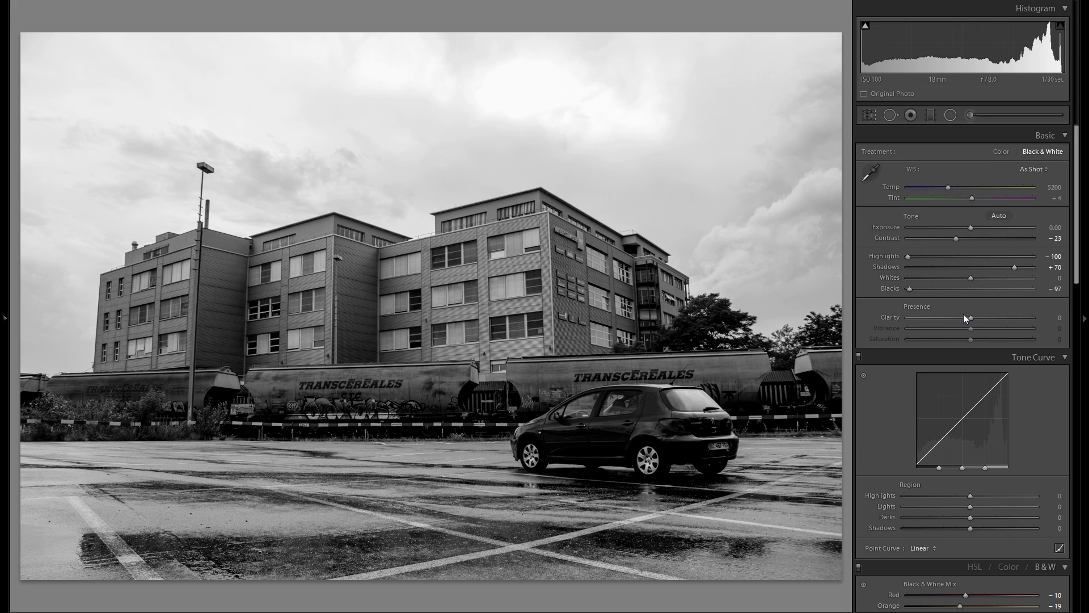
Set Clarity to +35 and Exposure to −0.07 on the black-and-white photo.
left_click_drag(972, 316, 993, 324)
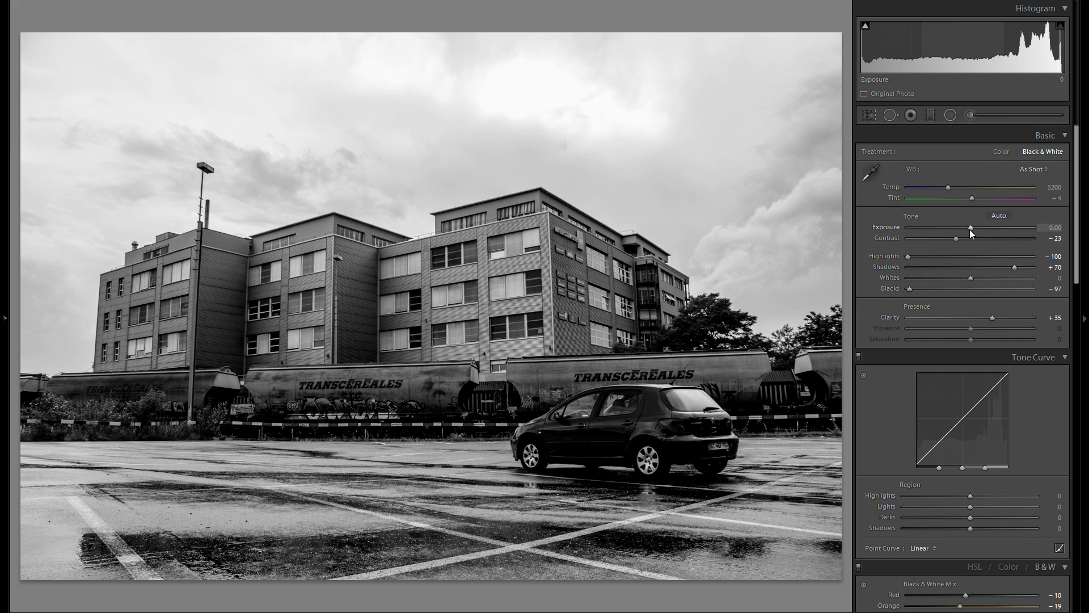
left_click_drag(970, 229, 970, 232)
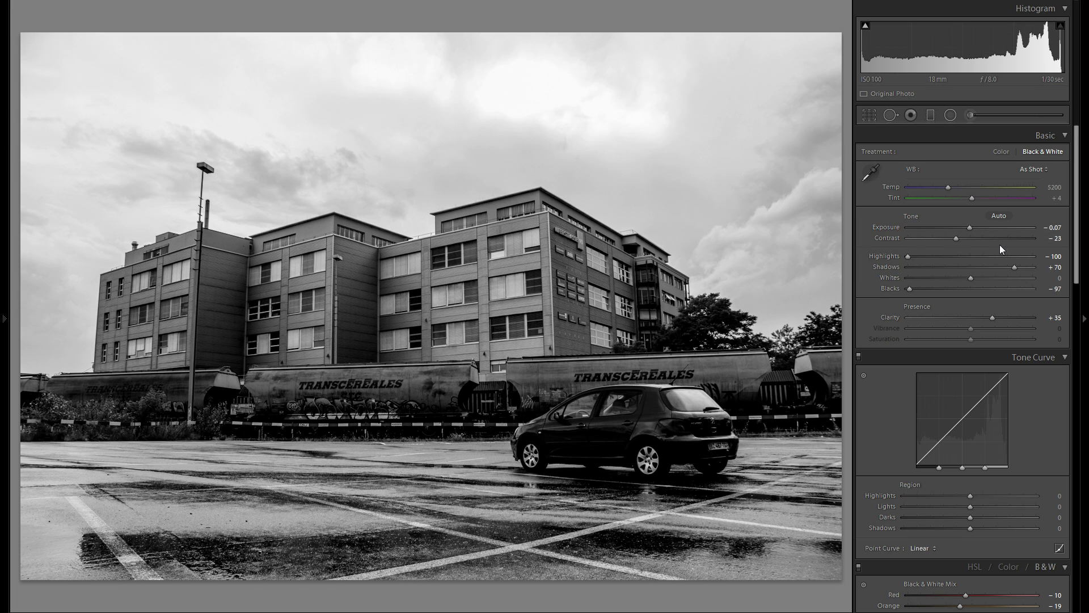
scroll(1000, 244, "down", 3)
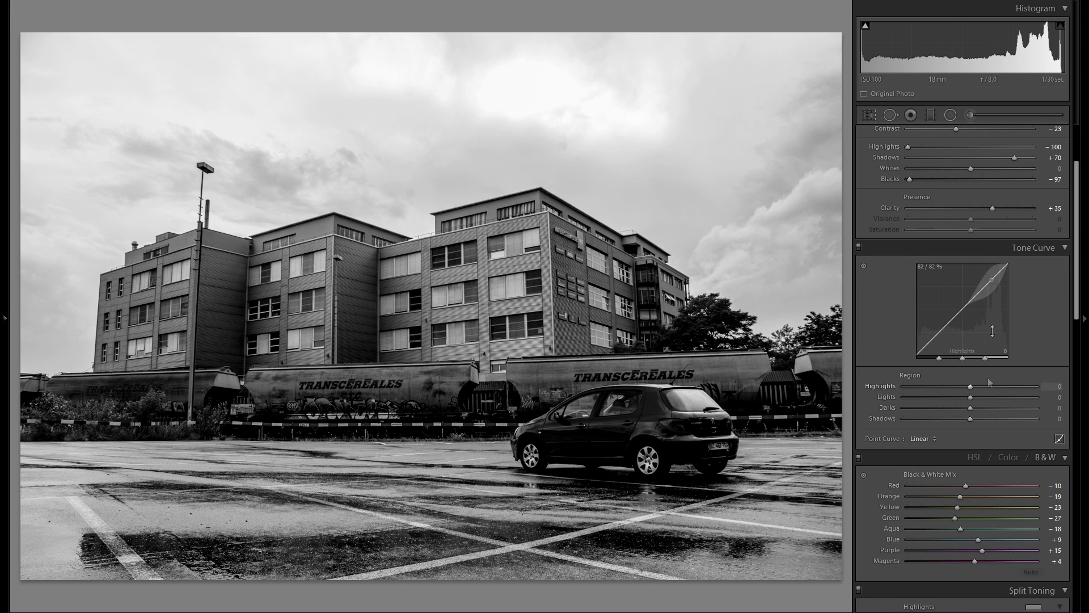
Set the Tone Curve regions to Highlights +22, Lights −12, Darks +11 and Shadows +5.
left_click_drag(973, 386, 987, 386)
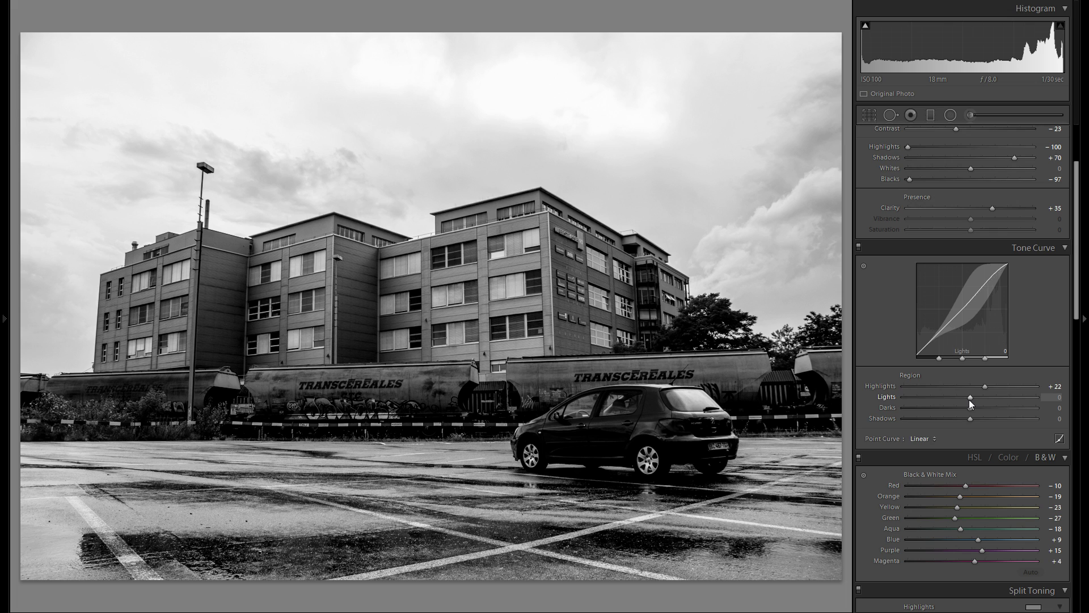
left_click_drag(969, 397, 980, 425)
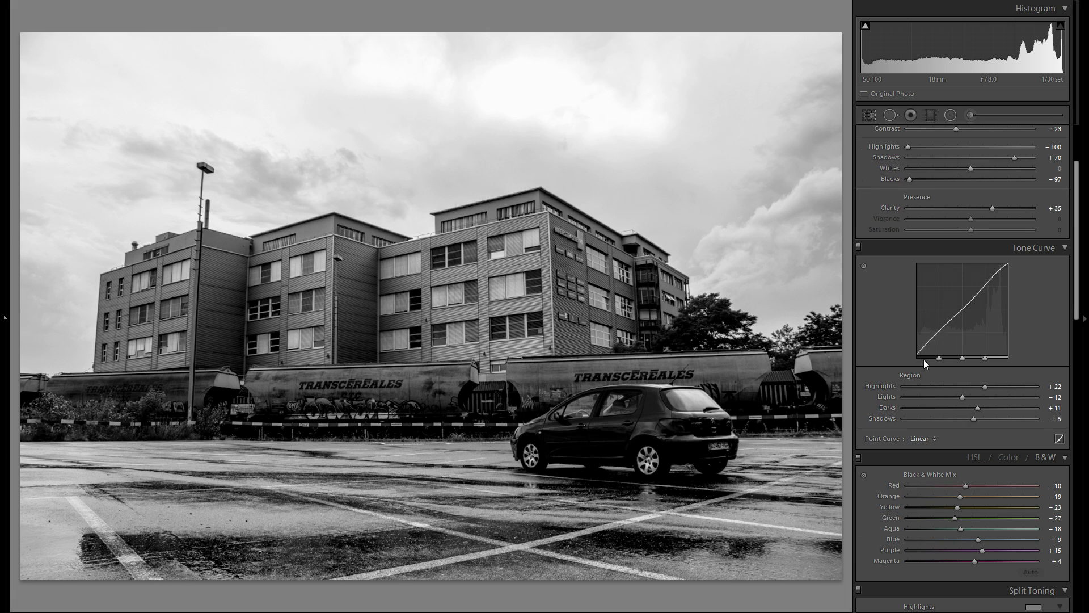
scroll(923, 357, "up", 3)
left_click(932, 116)
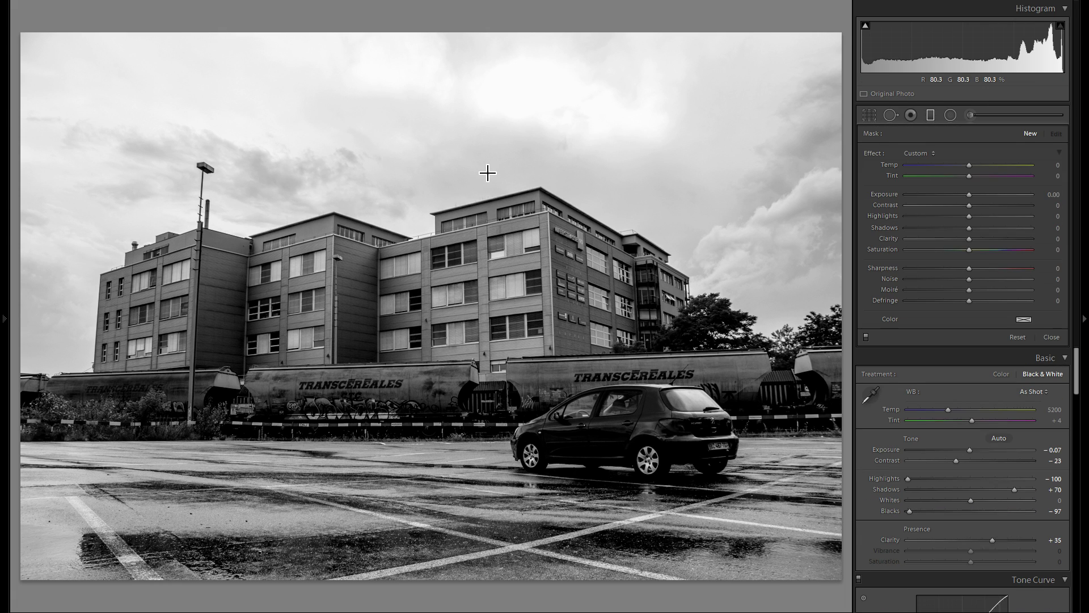
Draw a graduated filter over the sky with Exposure −0.92, Contrast 47 and Clarity 27.
left_click_drag(454, 169, 457, 366)
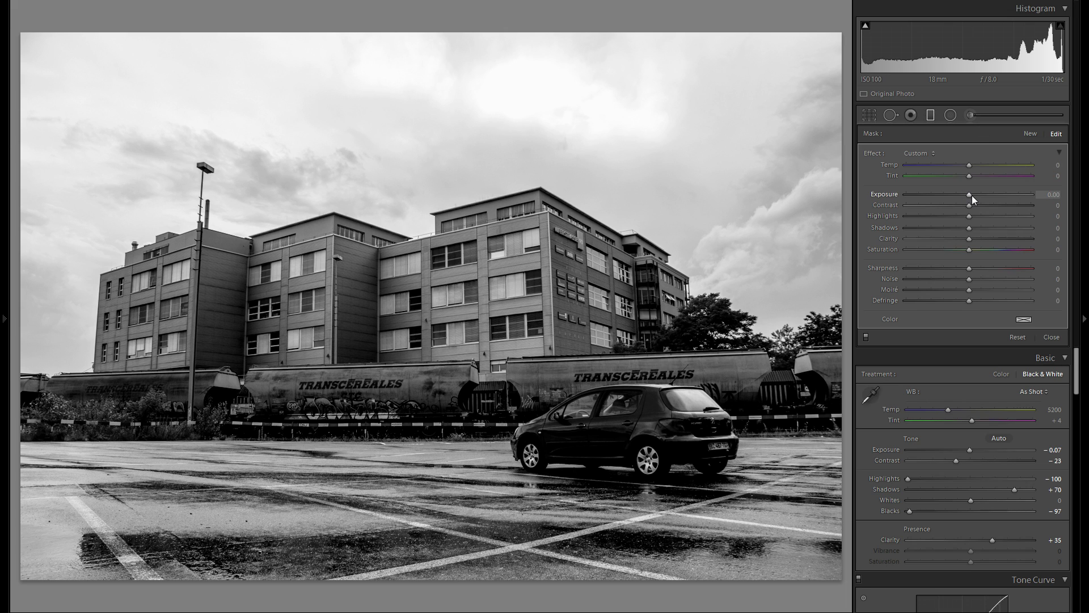
left_click_drag(972, 195, 958, 198)
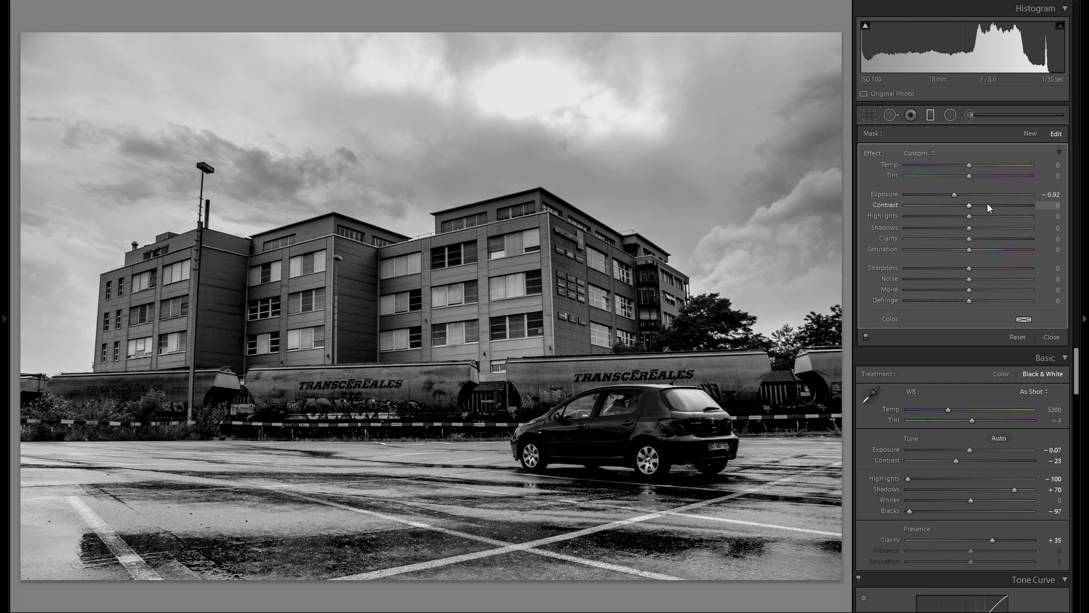
left_click_drag(988, 207, 1008, 211)
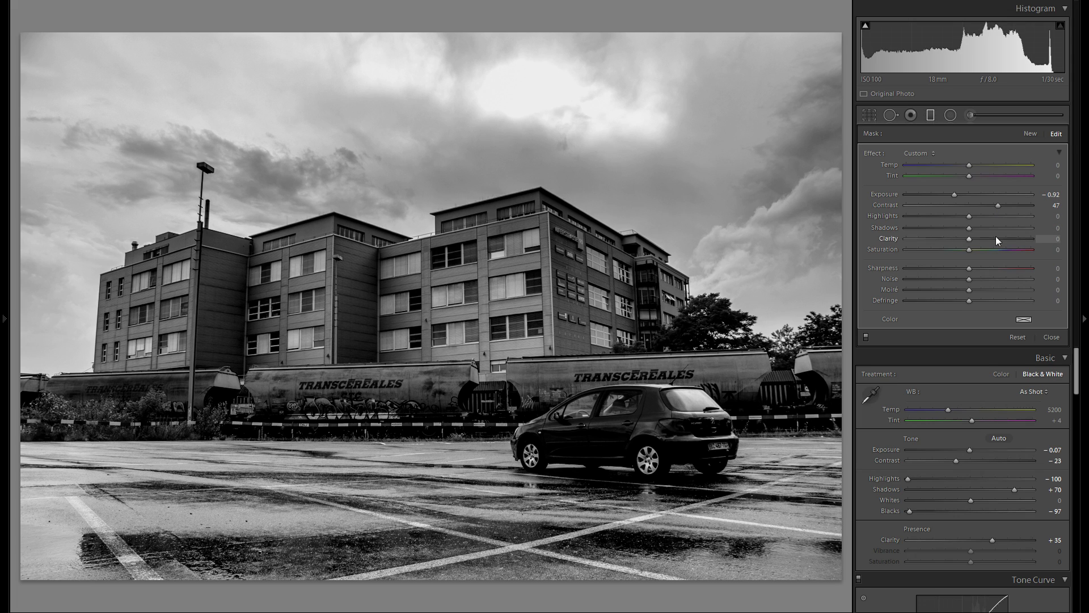
left_click_drag(991, 239, 990, 239)
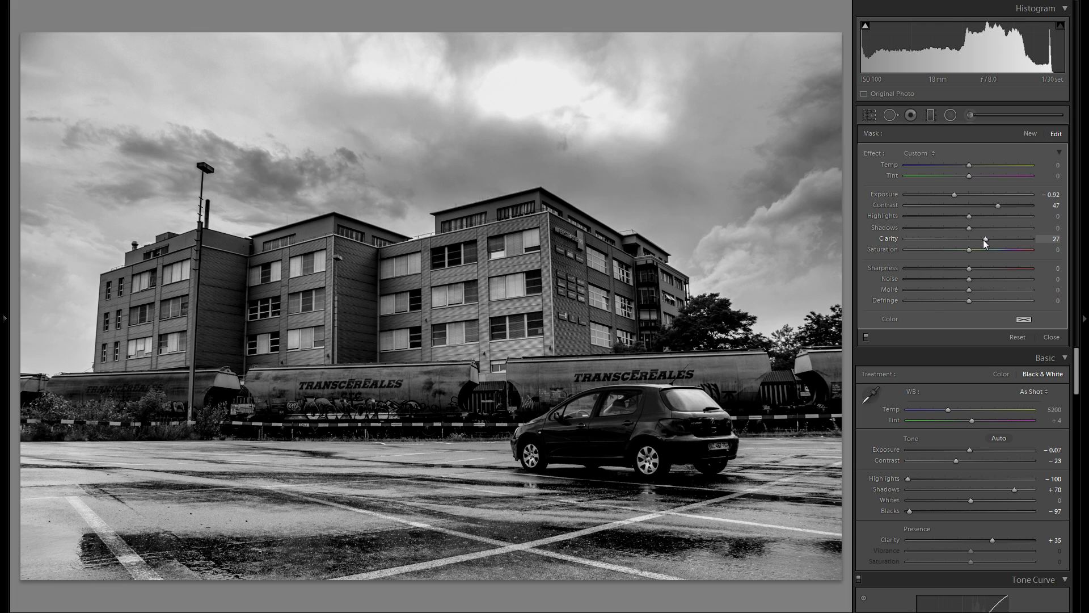
Toggle the sky gradient off and on to compare, then close the tool.
left_click(867, 337)
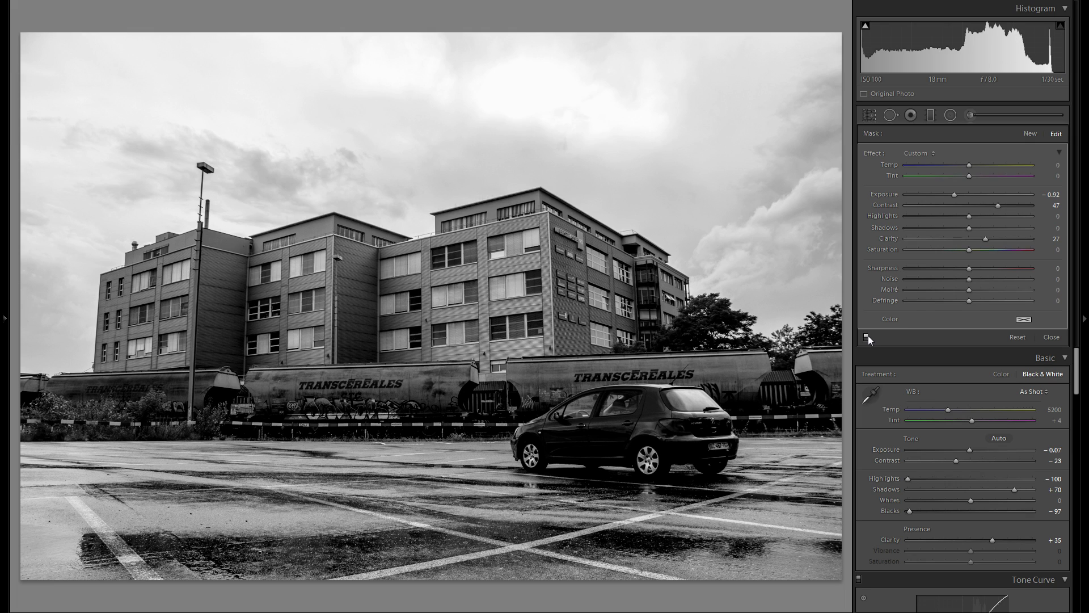
left_click(867, 336)
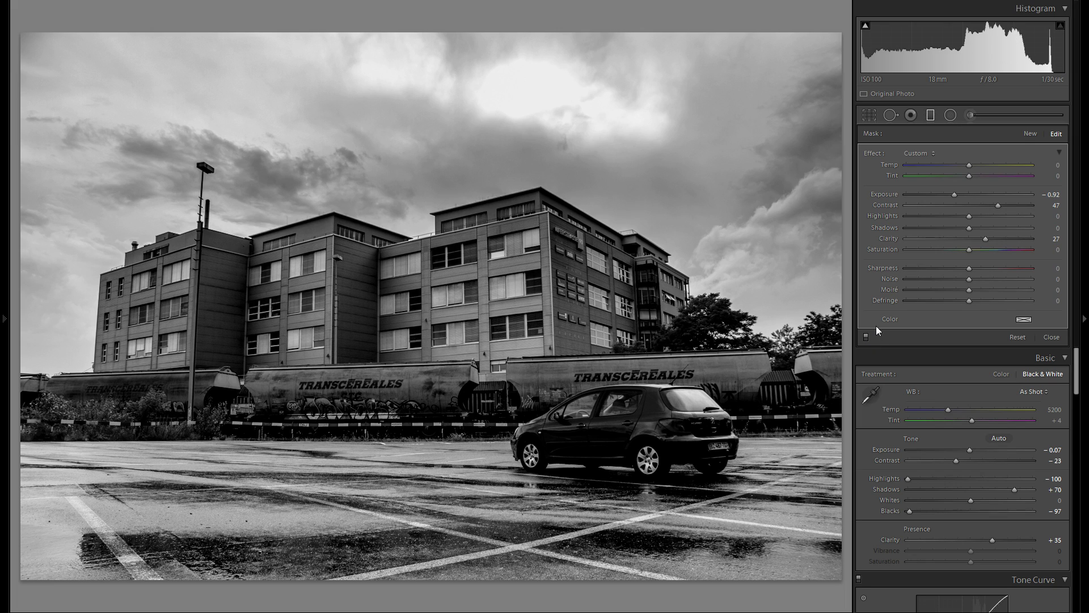
left_click(931, 115)
Add a post-crop vignette with Amount −19 and Midpoint 41, then return to the Basic panel.
scroll(995, 285, "down", 15)
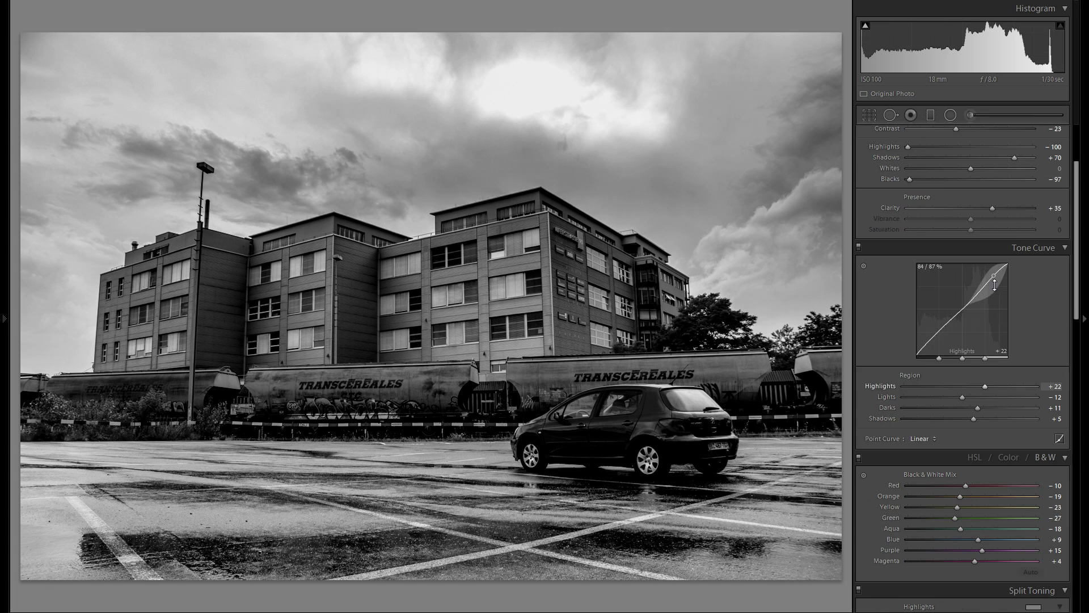
scroll(988, 307, "down", 4)
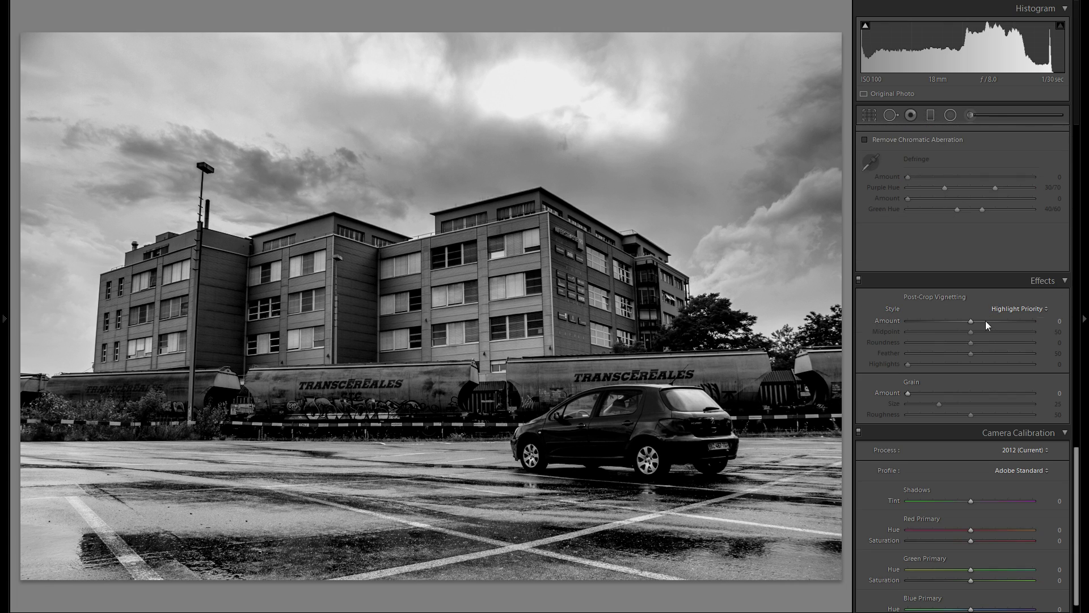
left_click_drag(974, 321, 961, 319)
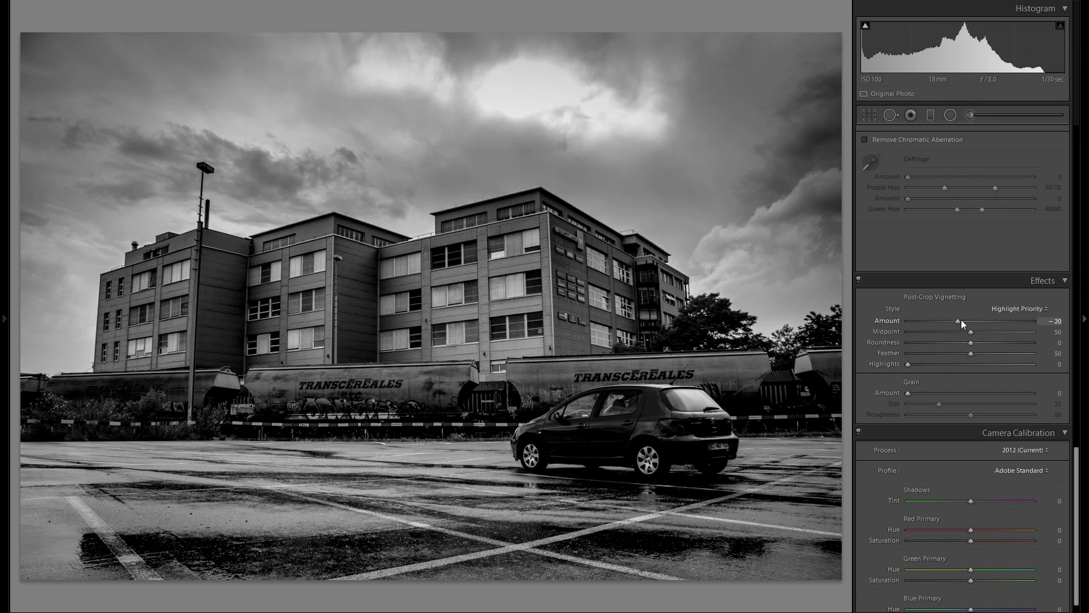
mouse_move(961, 319)
left_mouse_down()
mouse_move(960, 330)
mouse_move(961, 321)
left_mouse_up()
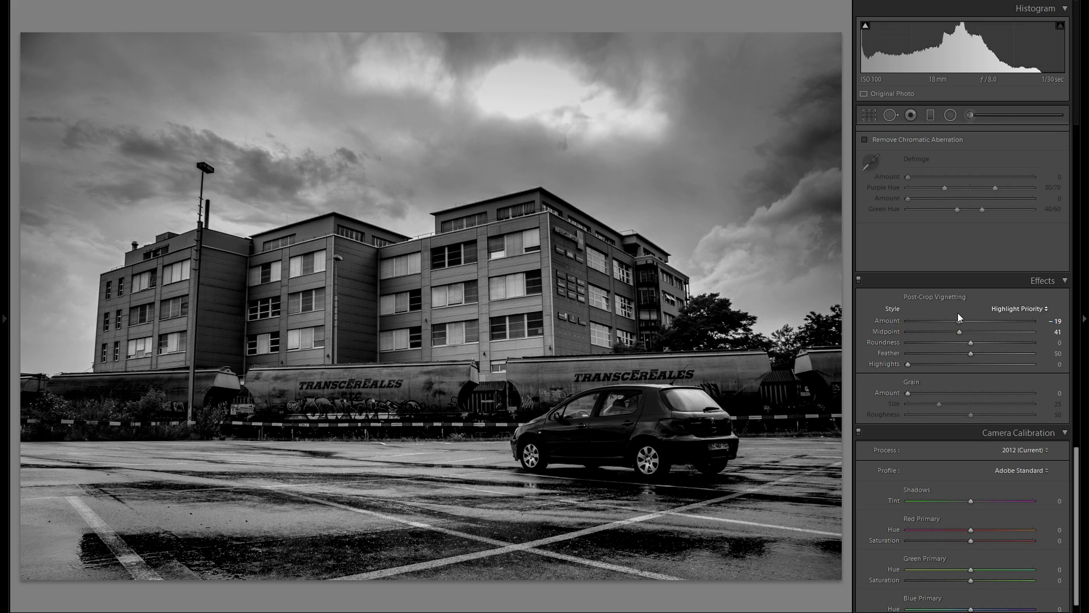
scroll(951, 339, "up", 15)
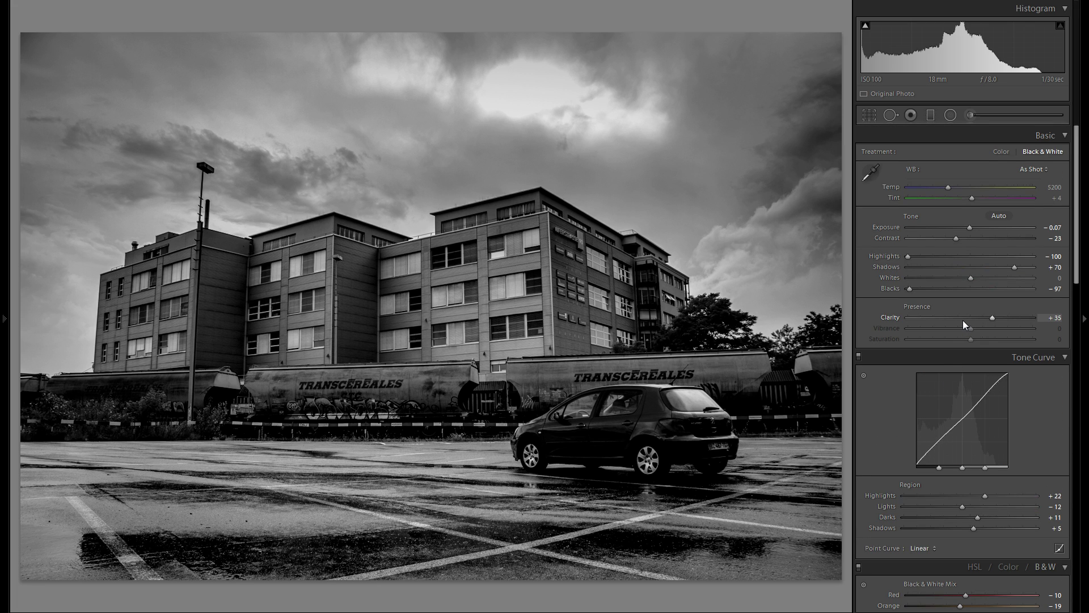
left_click(930, 115)
Add a second, level gradient across the sky top, darkening it to Exposure −0.85.
left_click_drag(438, 58, 440, 83)
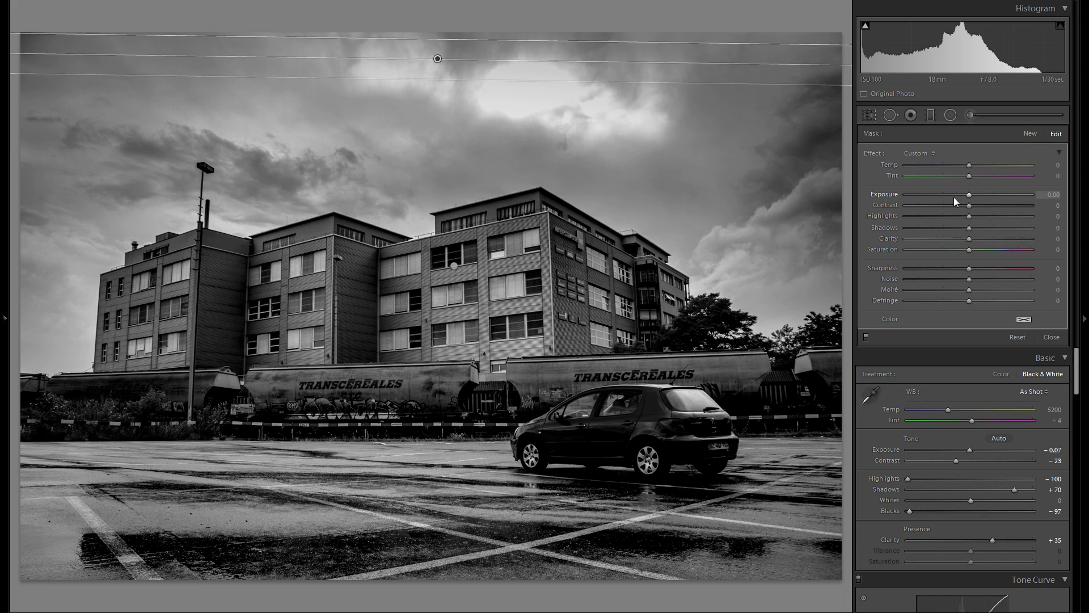
left_click_drag(962, 196, 952, 196)
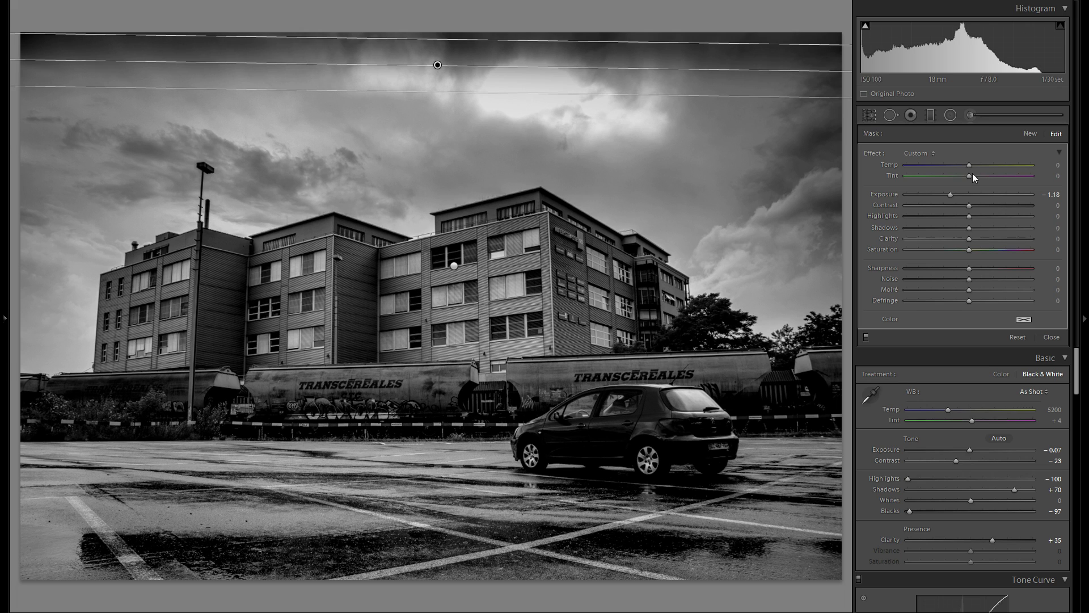
left_click_drag(956, 195, 955, 195)
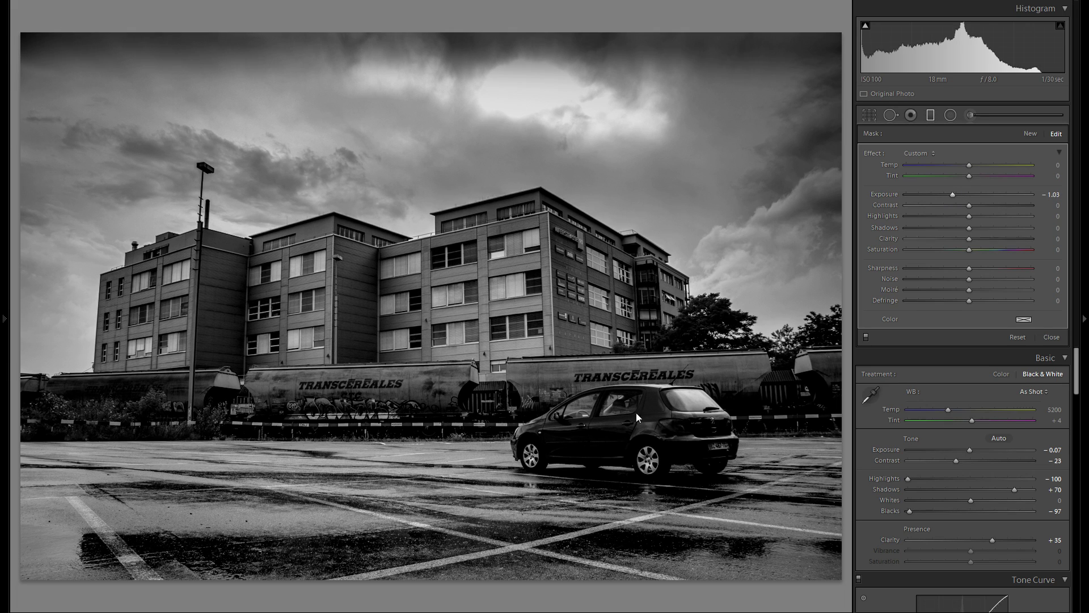
left_click_drag(436, 501, 428, 545)
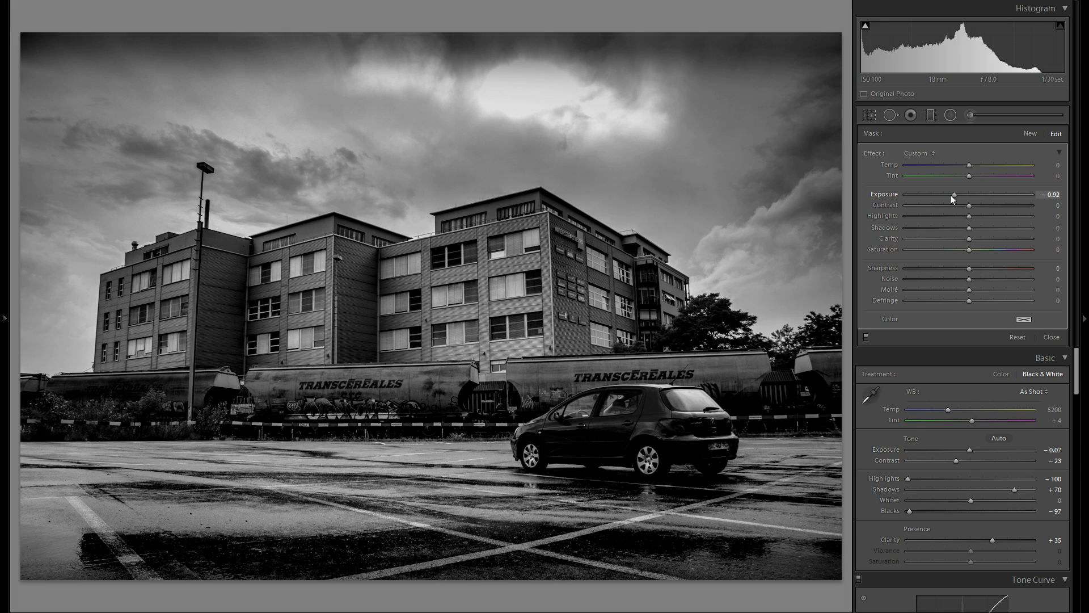
left_click(933, 114)
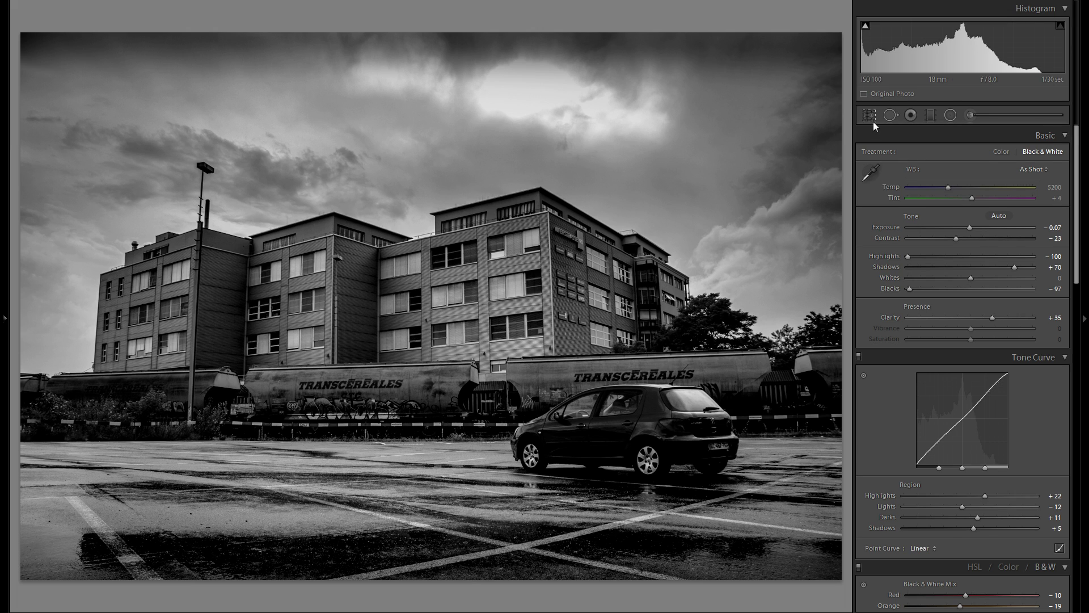
Brighten the building's upper floors with a radial filter and raised exposure.
left_click(951, 116)
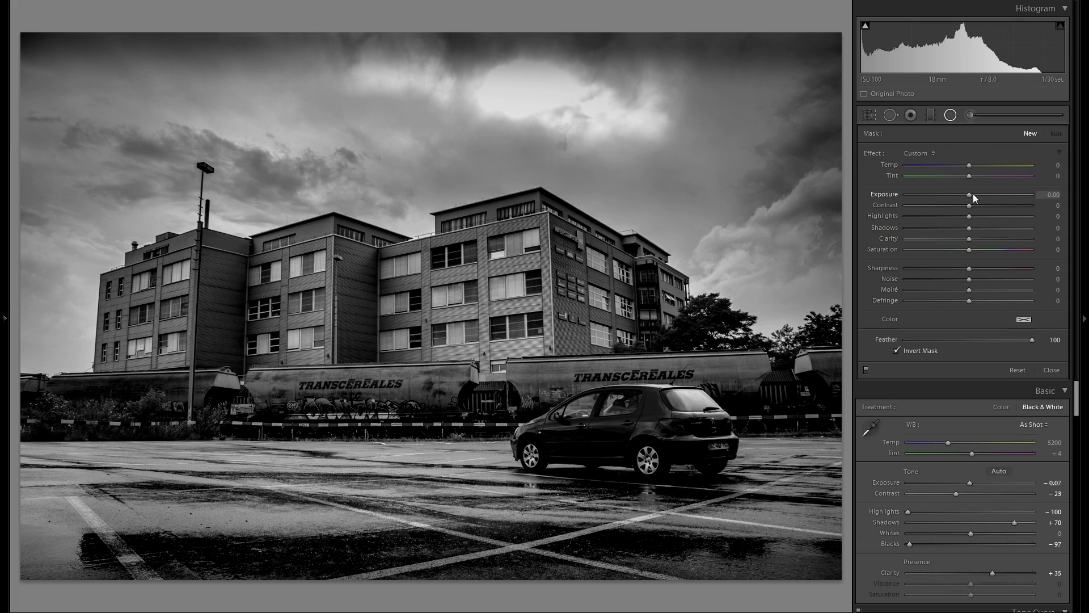
left_click_drag(970, 193, 978, 194)
left_click_drag(976, 195, 975, 194)
mouse_move(371, 279)
left_mouse_down()
mouse_move(607, 306)
mouse_move(689, 298)
mouse_move(584, 251)
left_mouse_up()
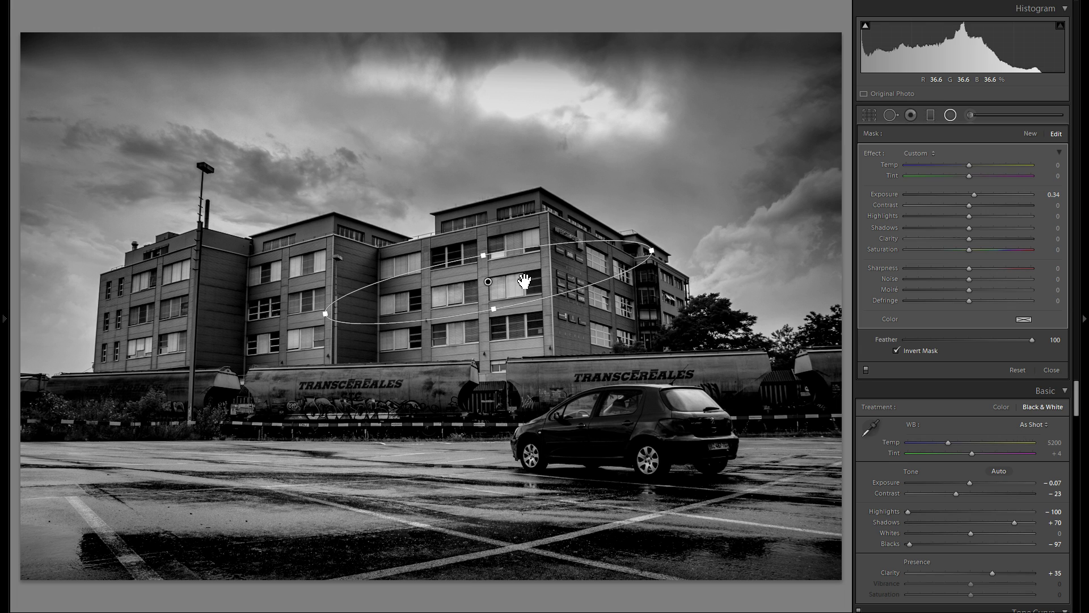
key("h")
key("h")
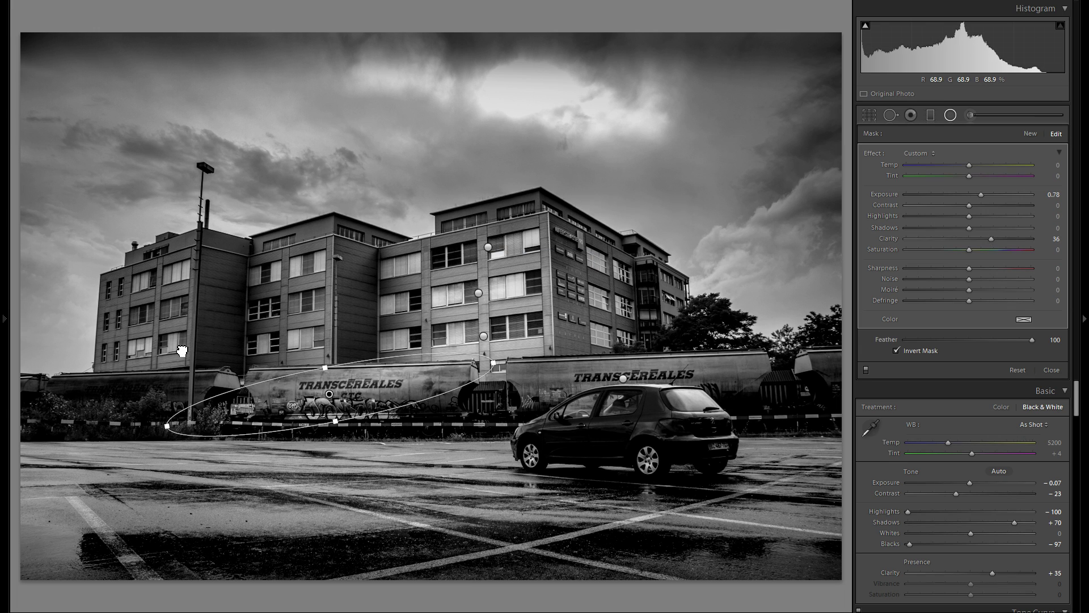
Darken the building's right side with a radial filter and add an oval over the left building.
left_click(259, 266)
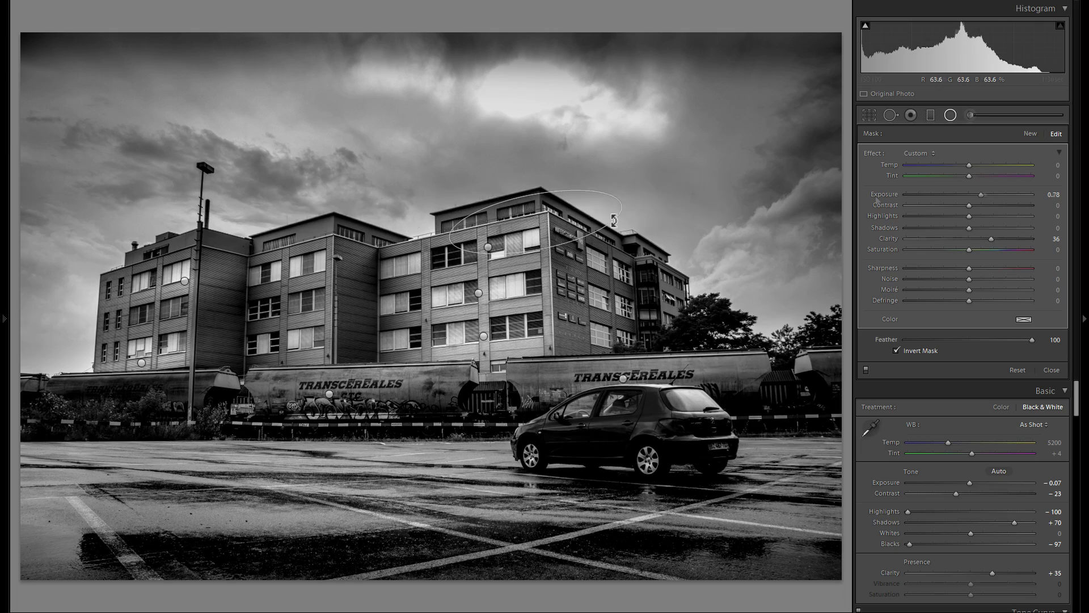
left_click_drag(560, 296, 673, 360)
left_click_drag(974, 195, 963, 194)
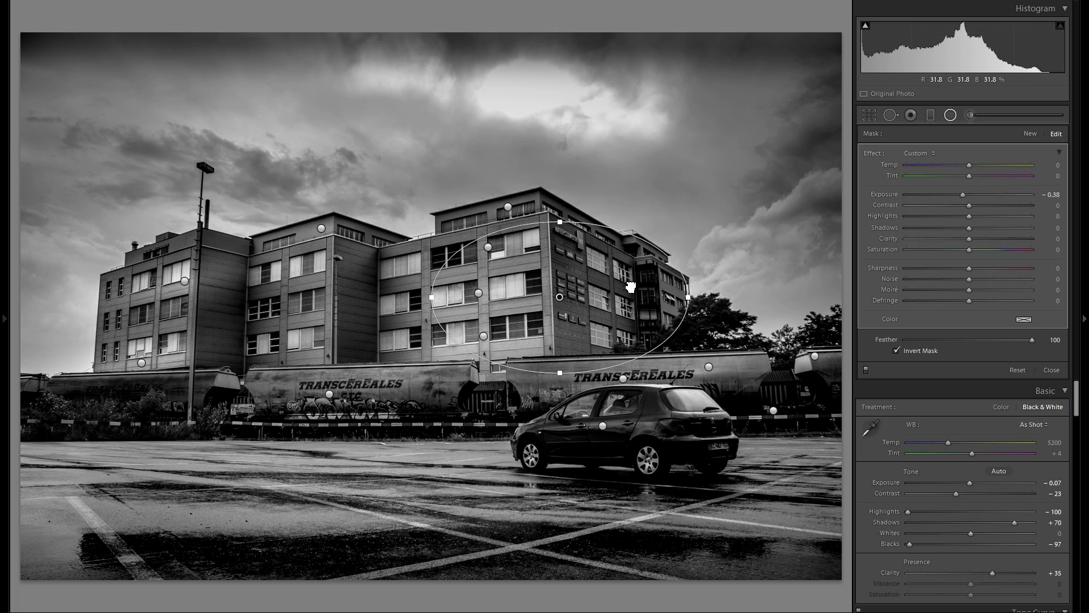
left_click_drag(562, 298, 627, 296)
left_click_drag(295, 334, 425, 409)
left_click_drag(963, 195, 977, 194)
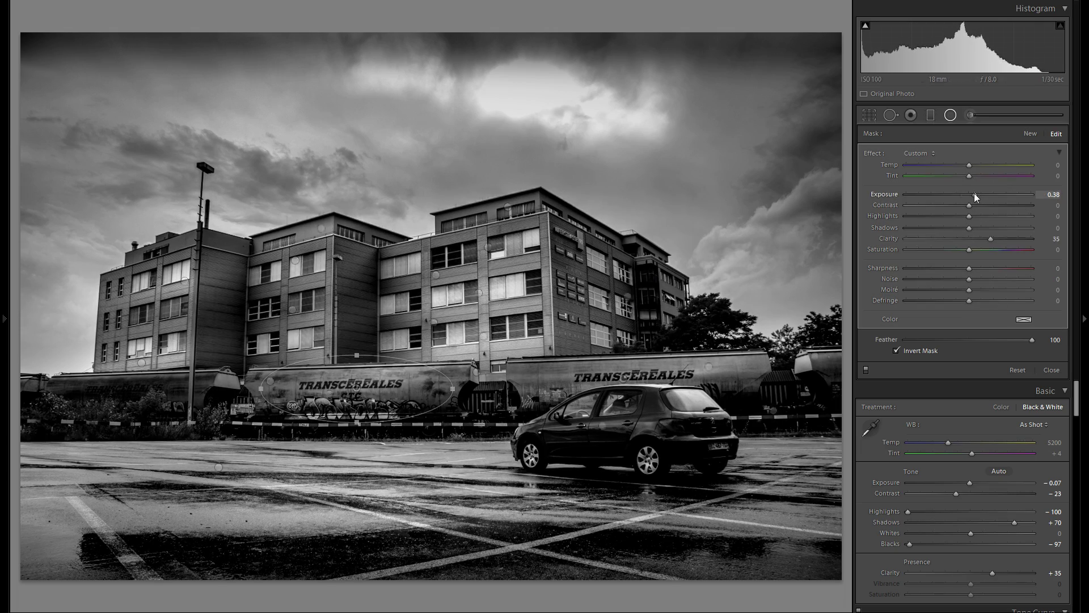
Duplicate the train car's radial filter onto the wet ground, enlarged, at Exposure 0.23 and Clarity 8.
right_click(396, 377)
left_click(664, 373)
left_click_drag(663, 373, 751, 562)
left_click_drag(750, 525, 748, 477)
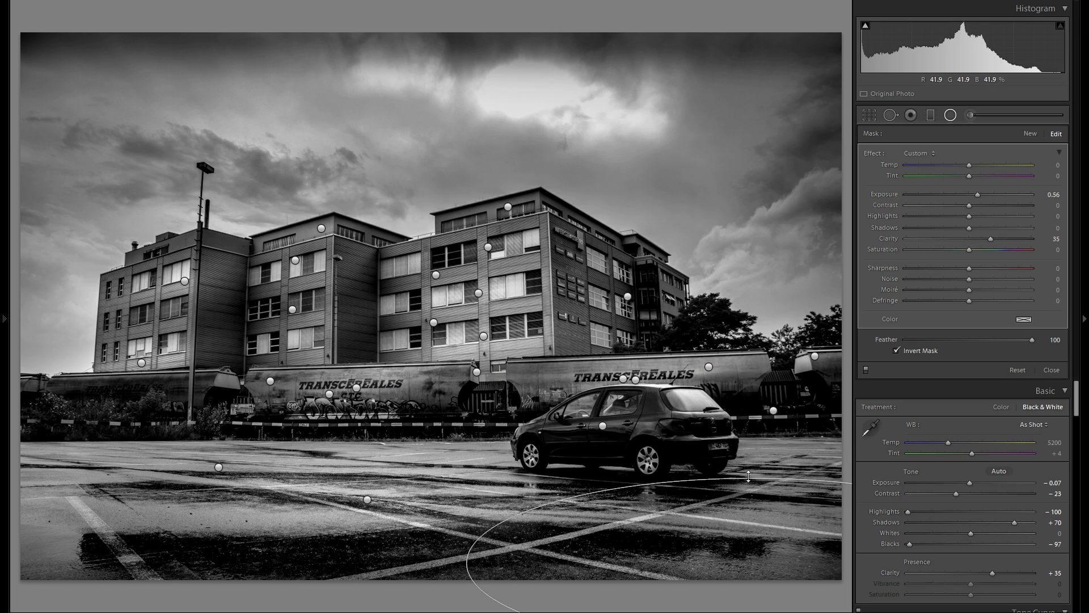
left_click(974, 195)
left_click(973, 239)
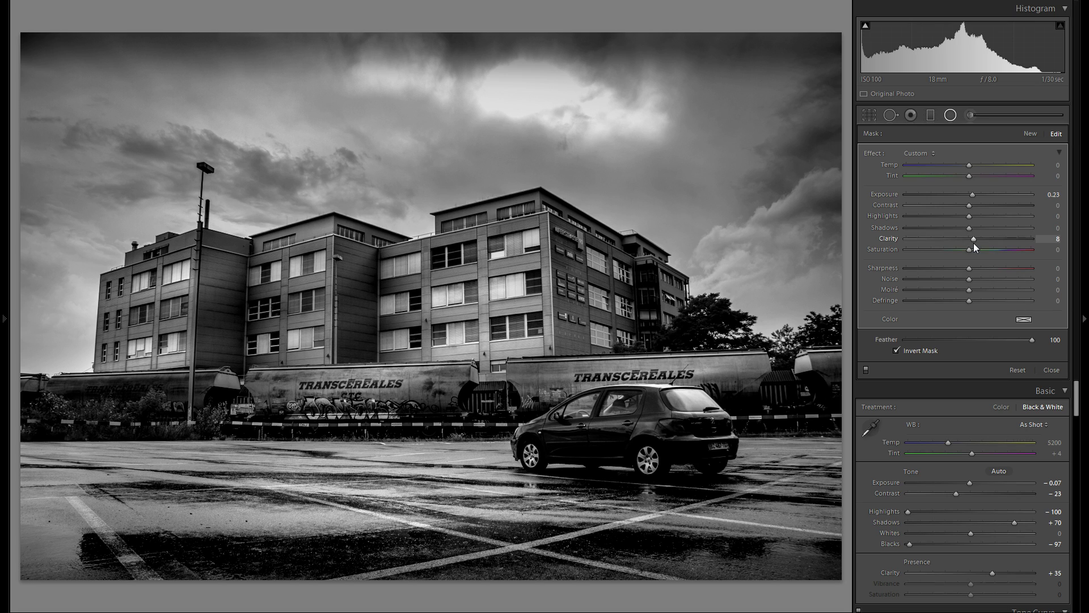
Toggle the radial filters to compare, then preview the original colour and early black-and-white states in History.
left_click(867, 370)
left_click(868, 371)
left_click(5, 319)
scroll(64, 410, "down", 10)
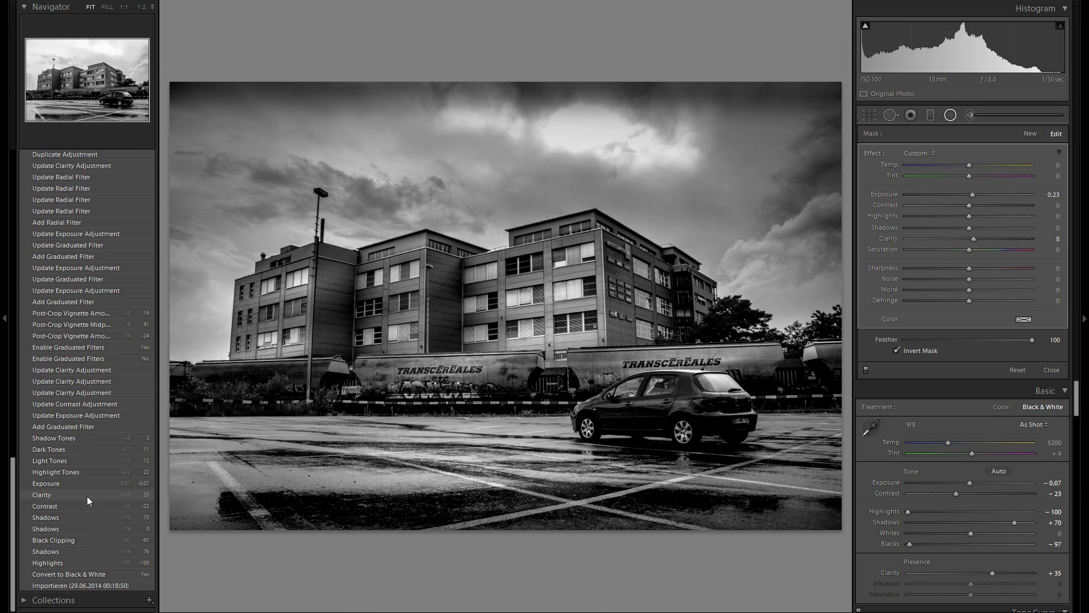
left_click(78, 581)
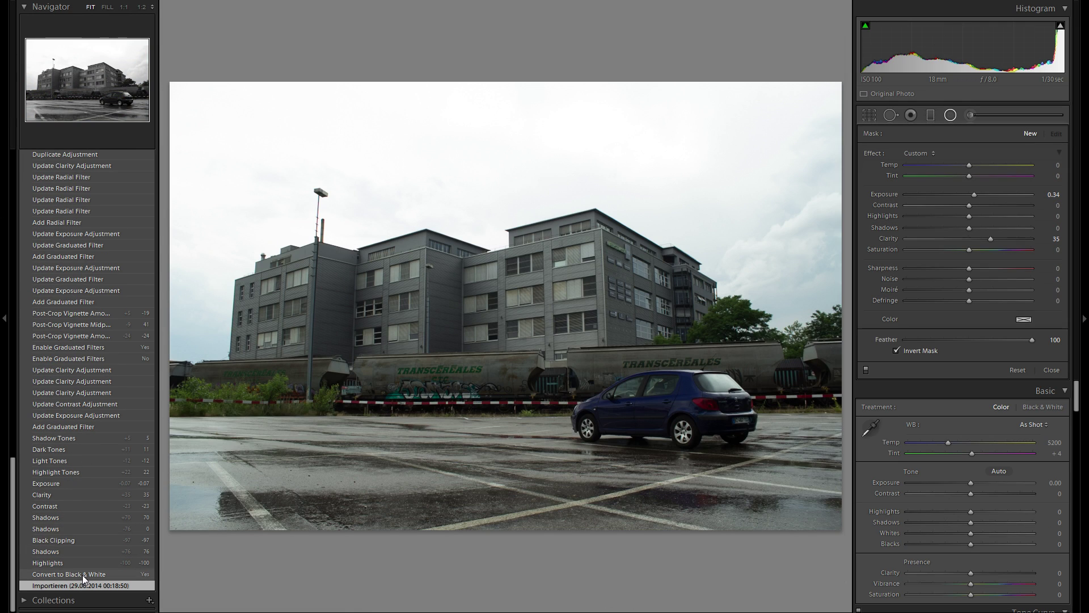
left_click(83, 573)
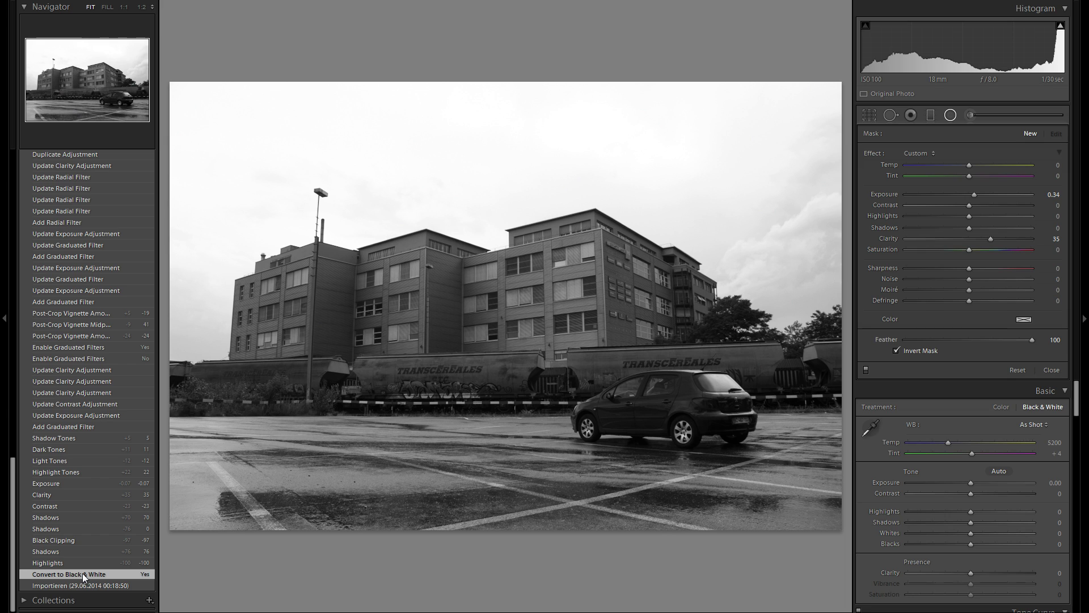
Return to the latest edit, hide the left panel and show a Before/After split view.
scroll(83, 573, "up", 15)
left_click(89, 207)
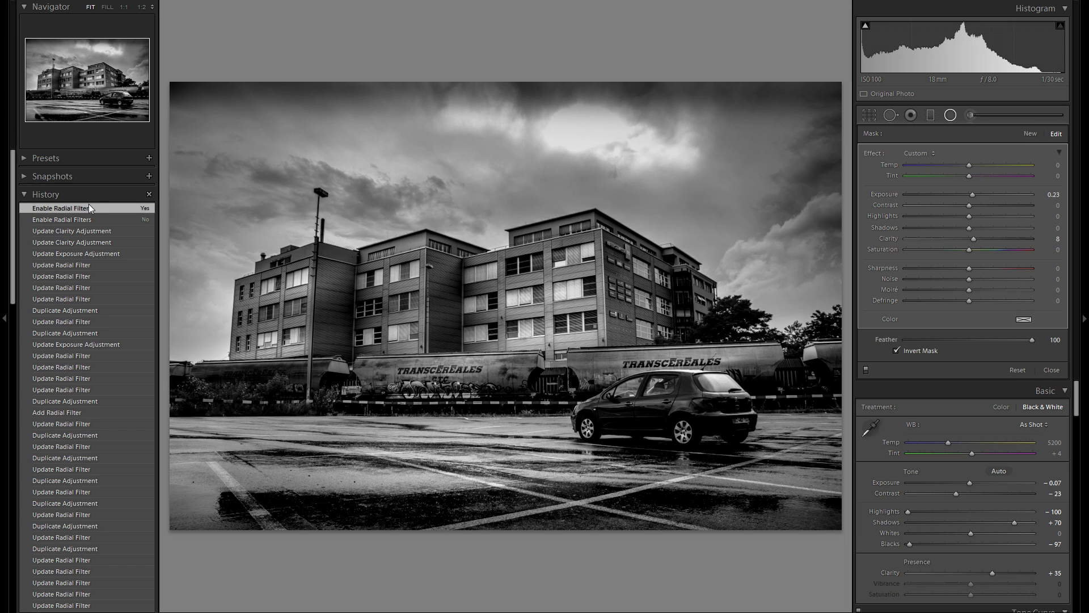
left_click(4, 232)
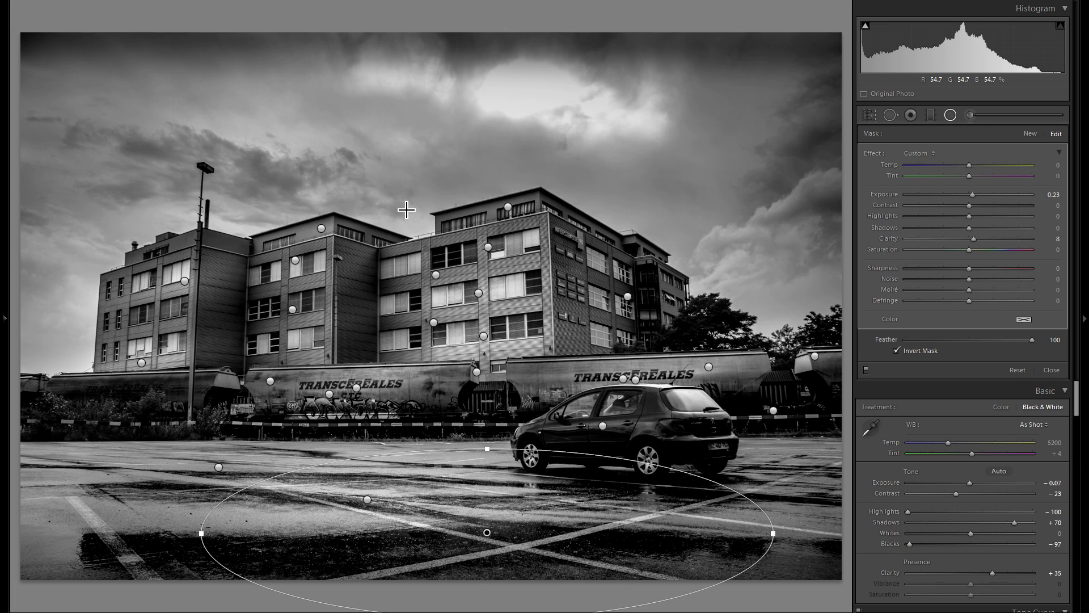
key("shift+y")
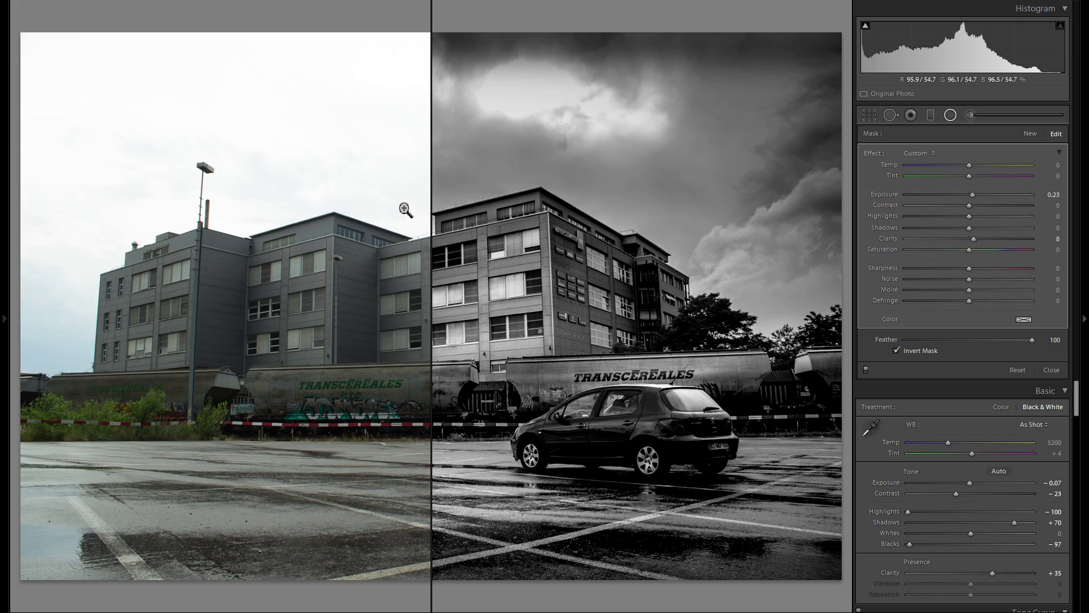